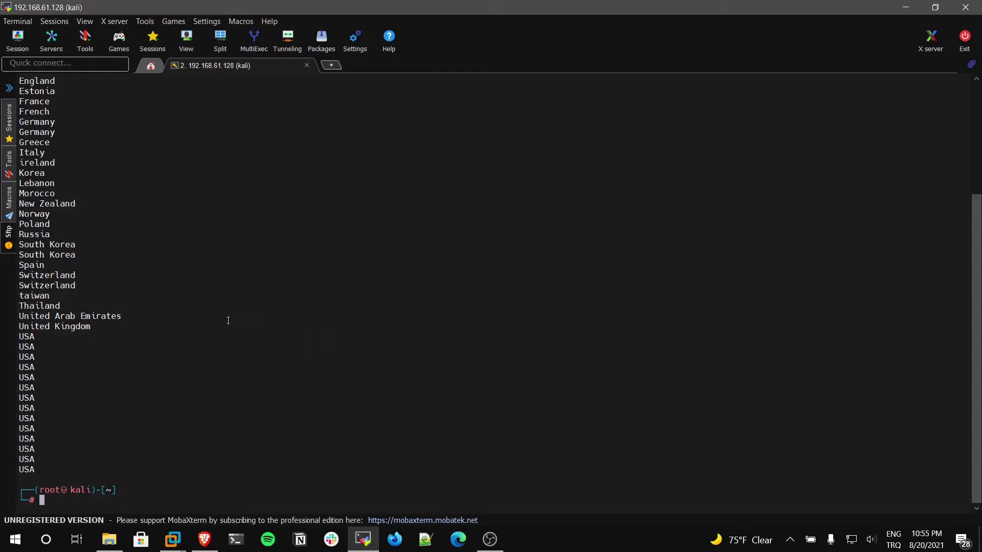
scroll(64, 477, up, 5)
scroll(90, 310, down, 5)
drag(36, 470, 1, 336)
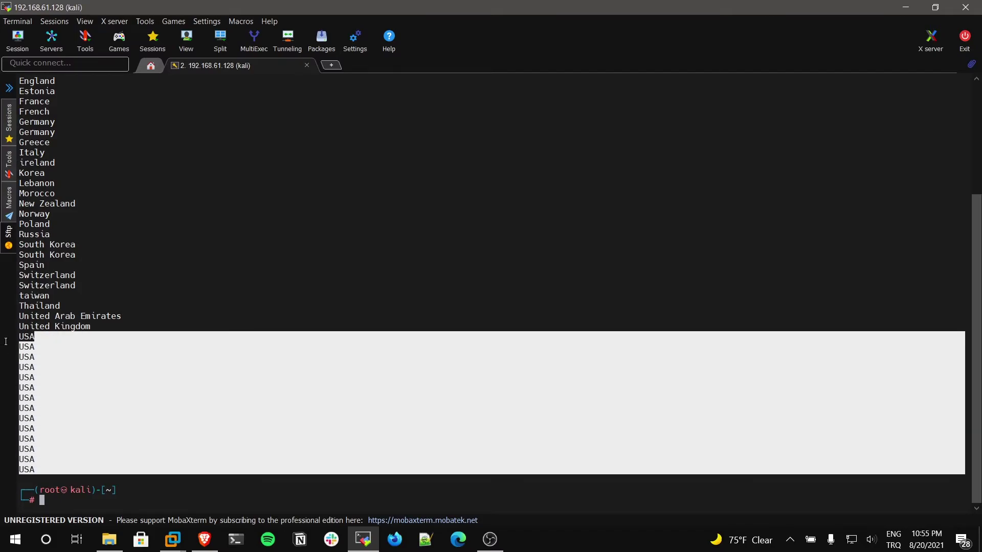
click(63, 231)
scroll(63, 230, up, 3)
scroll(63, 231, up, 2)
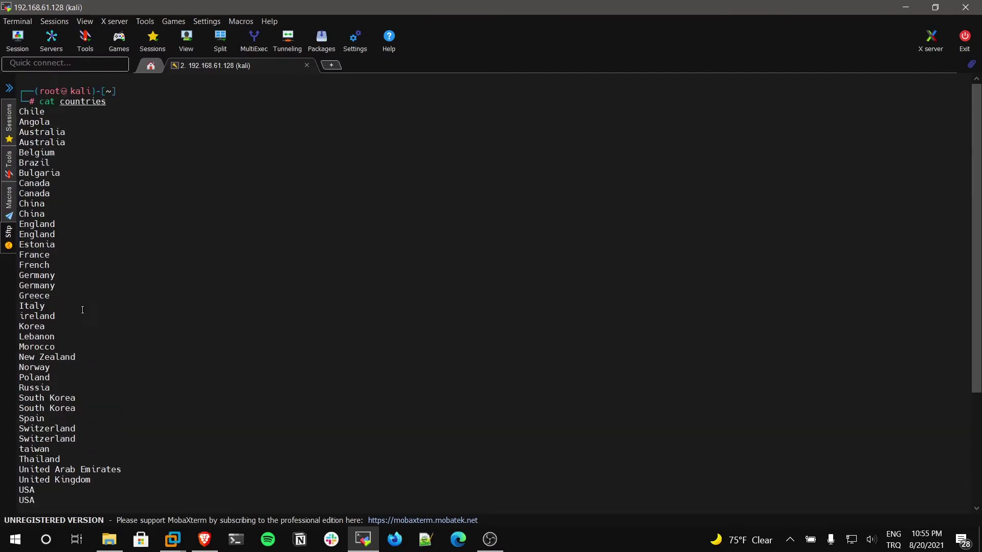
scroll(59, 321, down, 5)
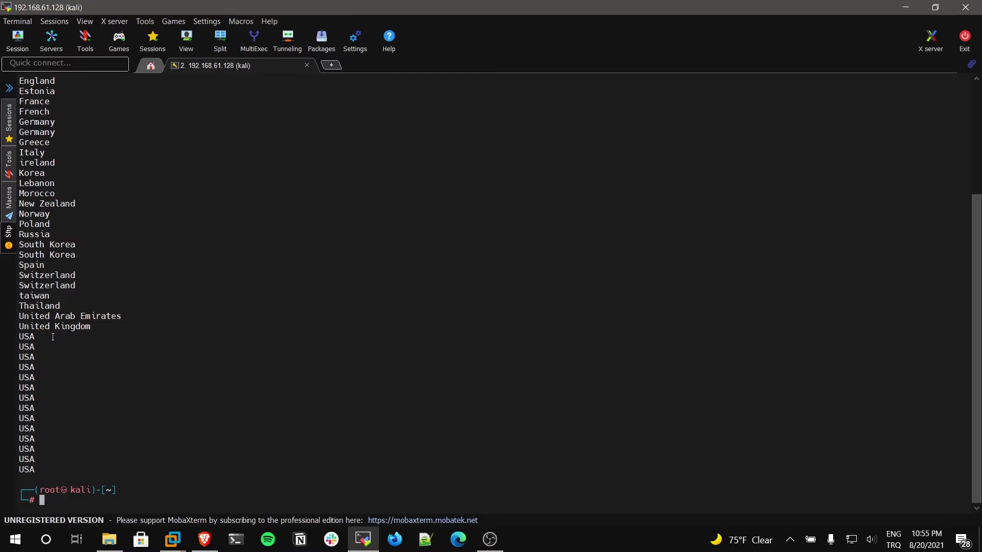
mouse_move(19, 339)
mouse_down()
mouse_move(51, 397)
mouse_move(59, 439)
mouse_up()
drag(20, 242, 84, 258)
click(82, 234)
drag(23, 235, 104, 236)
click(211, 254)
text(cat c)
- Run cat countries | sort to list the countries alphabetically, highlighting the Chile line
key(Tab)
text(| sort)
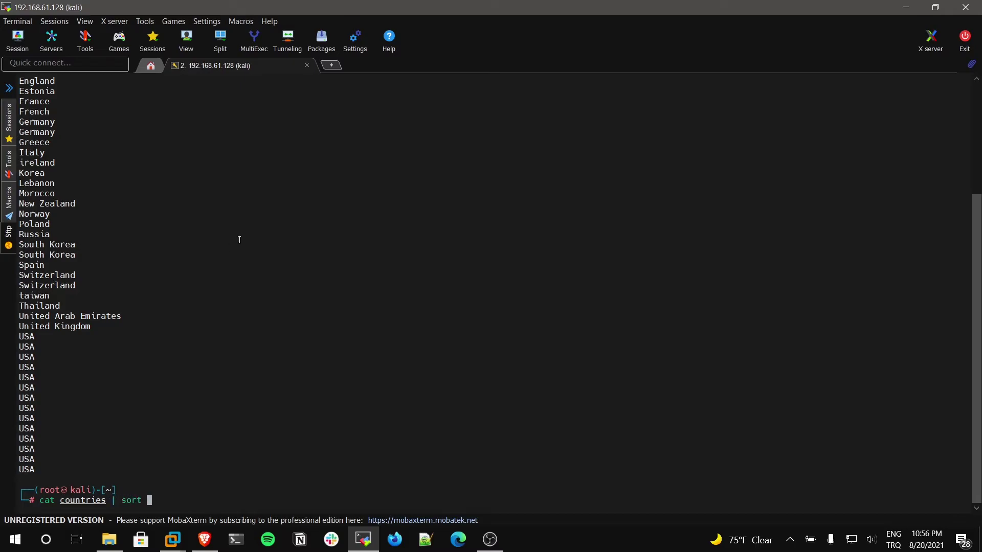
scroll(46, 307, up, 4)
scroll(33, 290, up, 1)
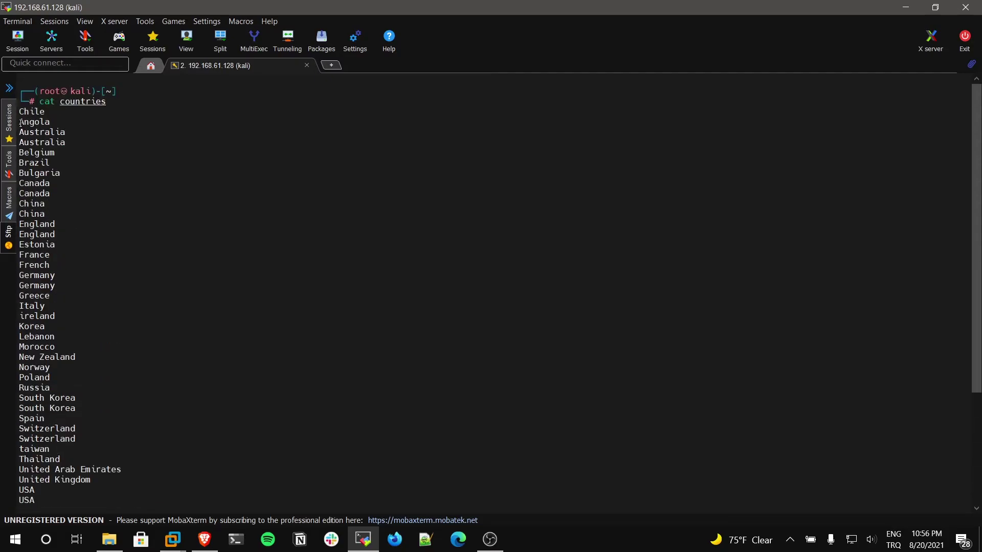
text(cat countries | sort)
mouse_move(20, 112)
mouse_down()
mouse_move(71, 113)
mouse_move(43, 112)
mouse_up()
scroll(124, 179, down, 5)
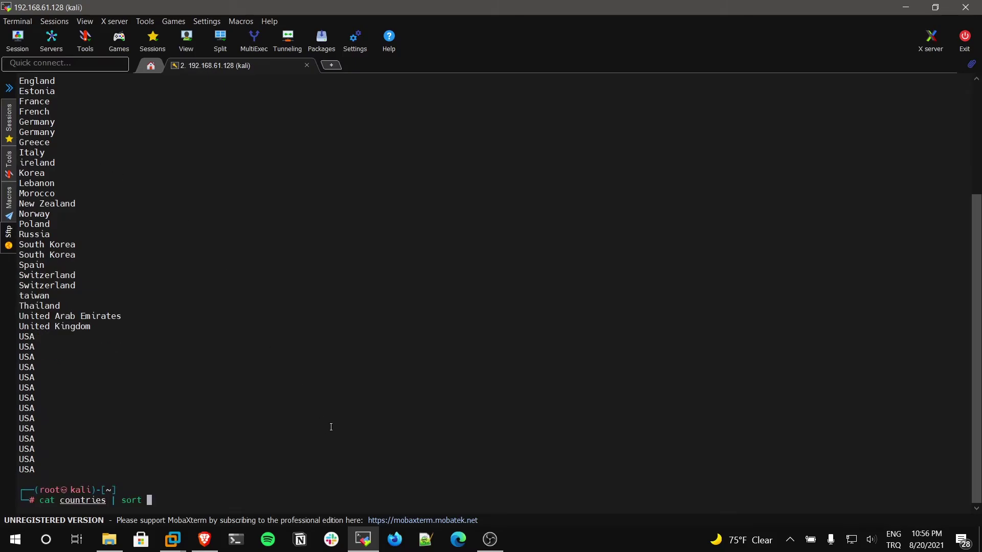
key(Return)
scroll(331, 427, up, 6)
drag(23, 142, 77, 429)
click(116, 271)
scroll(199, 348, down, 6)
- Recall the sort command and extend it with uniq -c to count each country
key(Up)
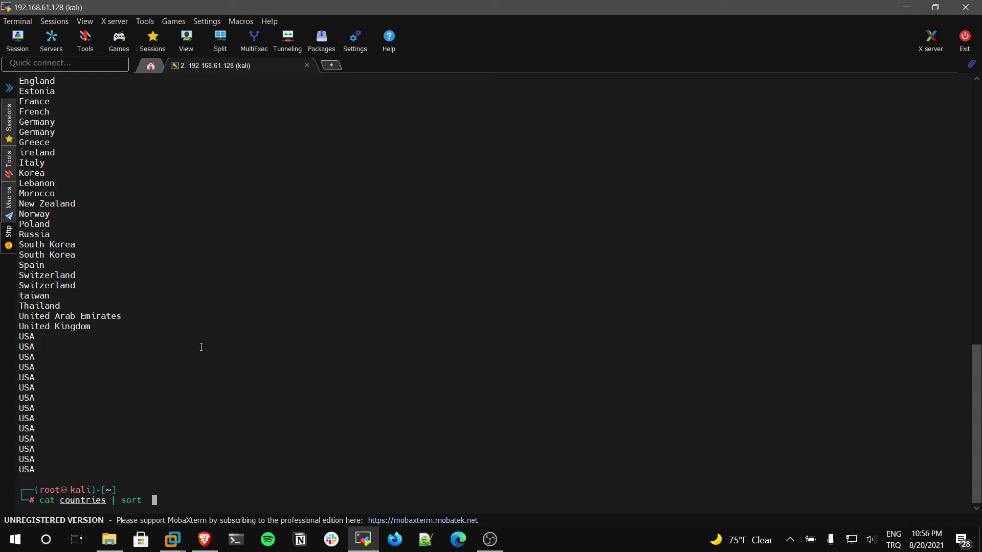
text(|)
drag(94, 326, 33, 326)
click(232, 305)
text(uniq -c)
key(Left)
key(Left)
key(Left)
key(Right)
key(Right)
key(Right)
key(Return)
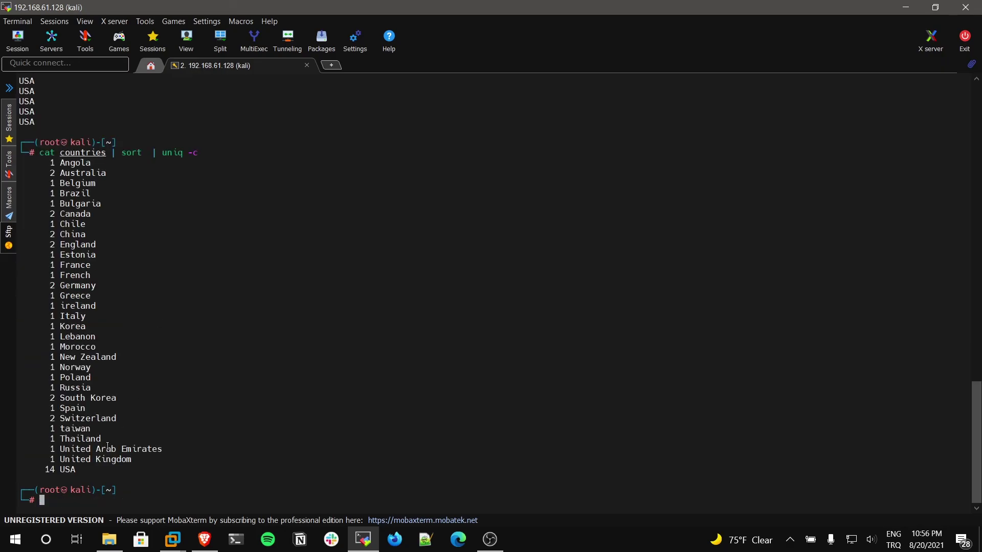
drag(47, 163, 113, 460)
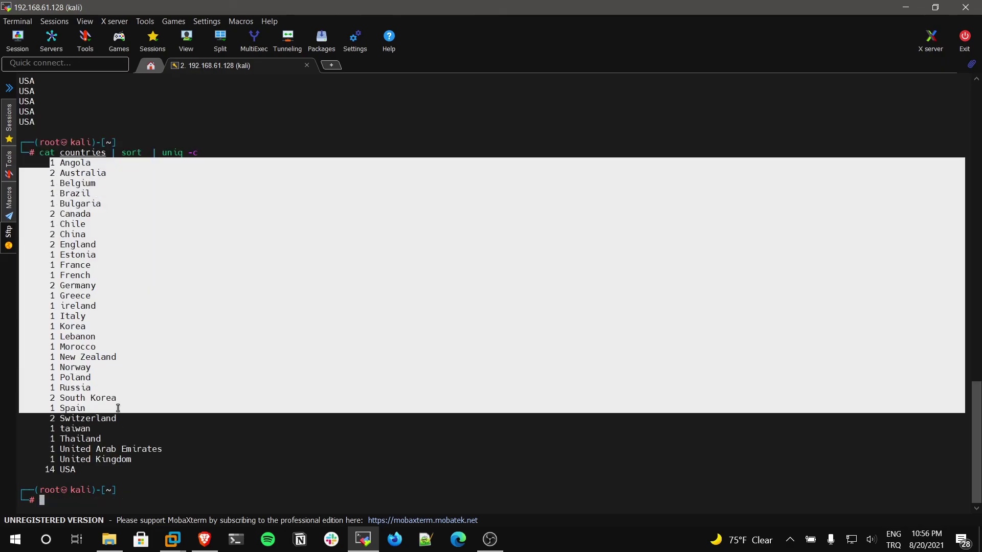
click(113, 461)
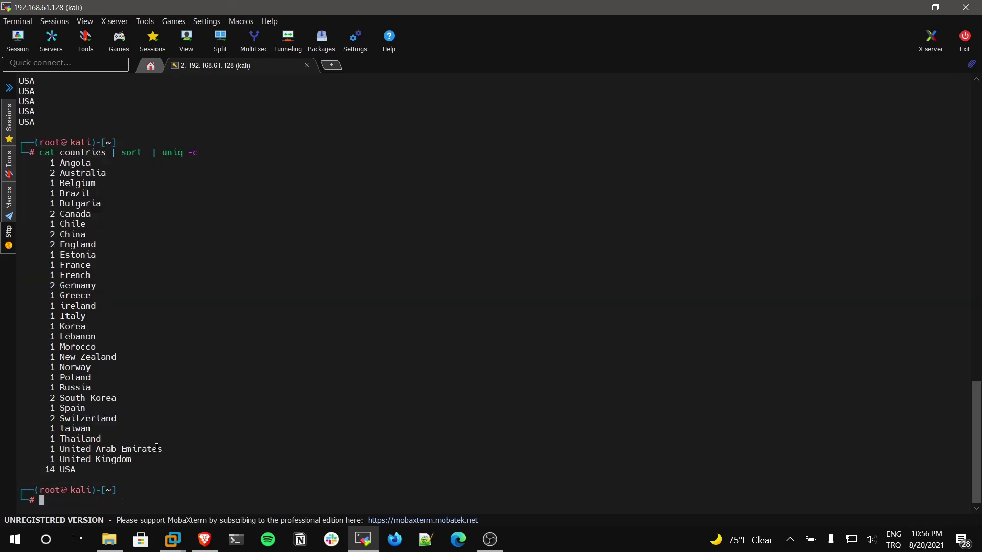